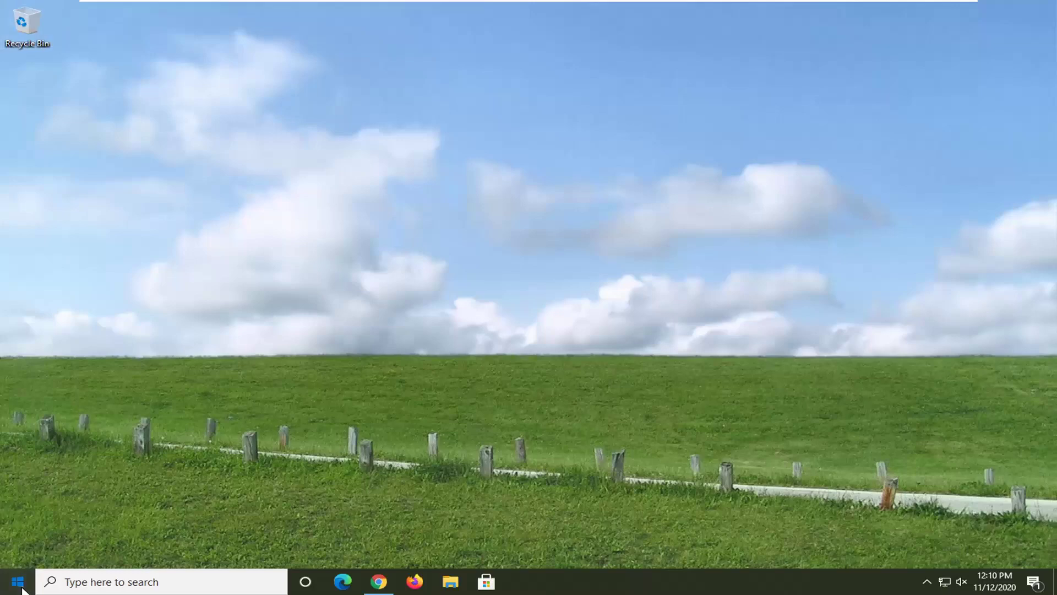
- Search the Start menu for 'services'
{"action": "left_click", "coordinate": [21, 589]}
{"action": "type", "text": "ser"}
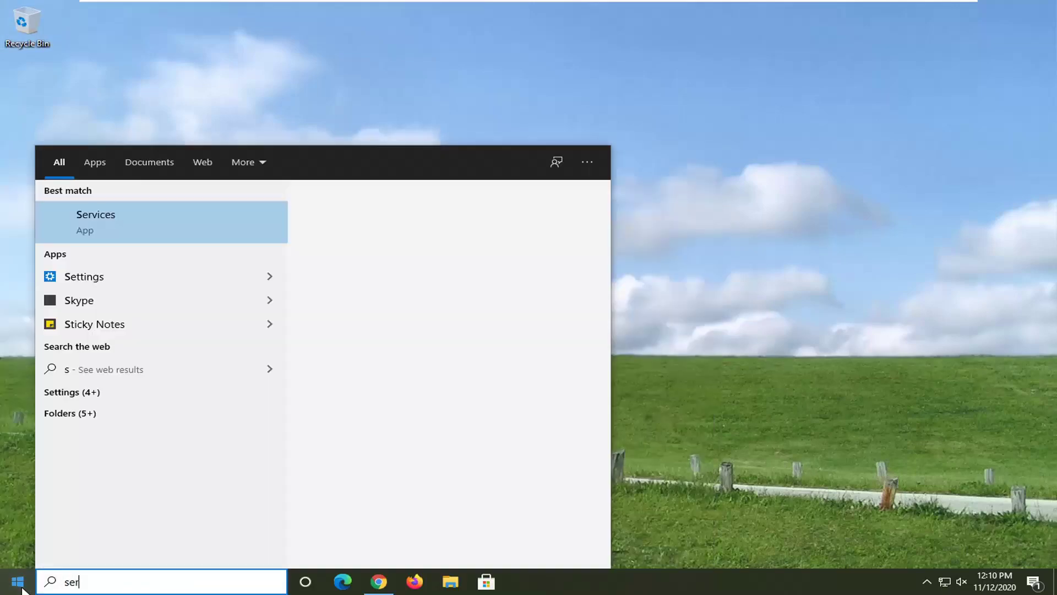
{"action": "type", "text": "vices"}
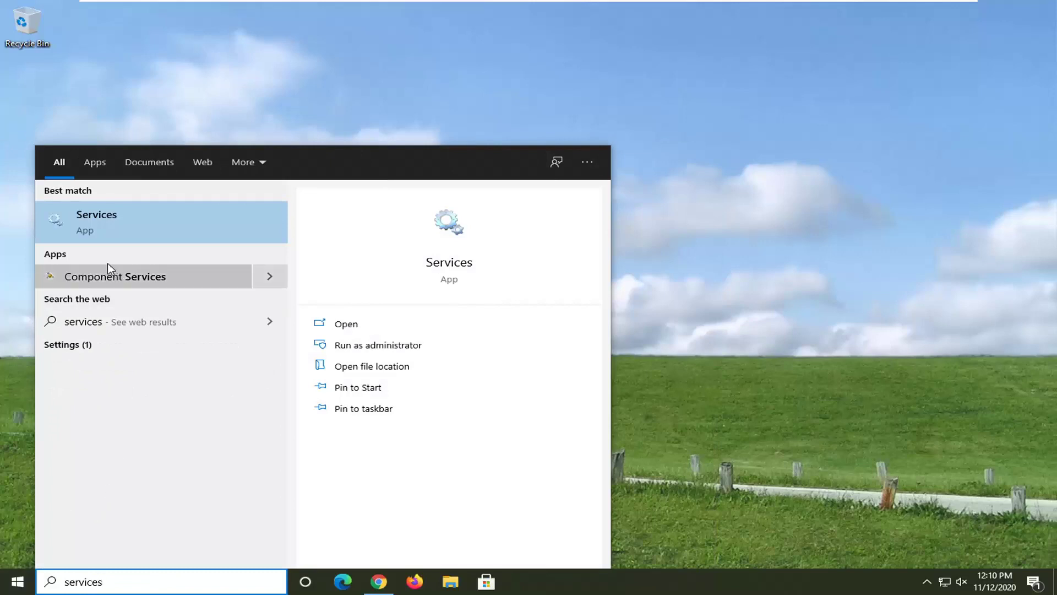
- Launch Services and locate Function Discovery Resource Publication in the list
{"action": "left_click", "coordinate": [102, 226]}
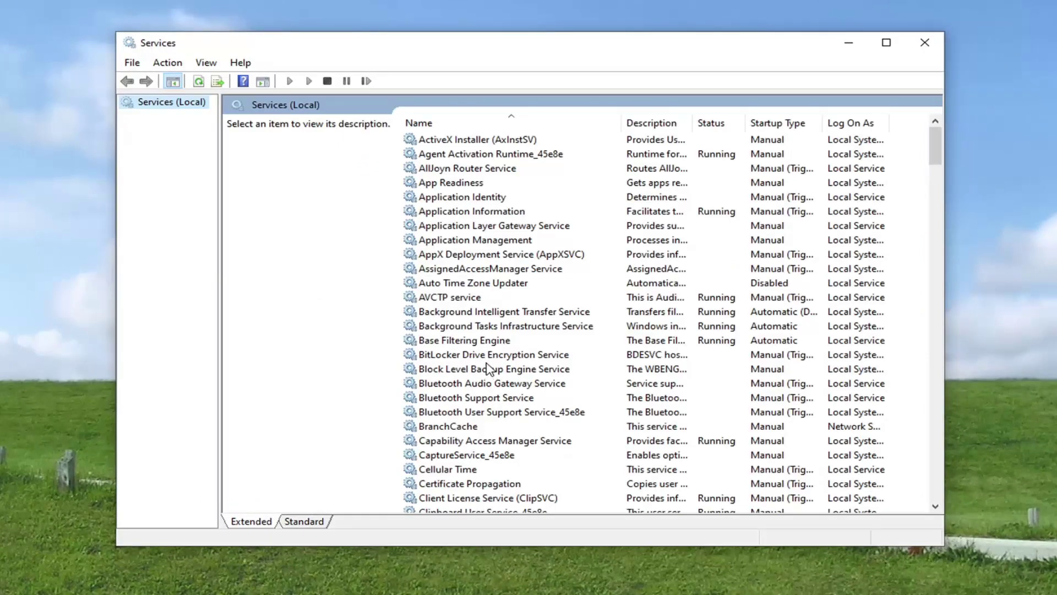
{"action": "scroll", "coordinate": [487, 369], "scroll_direction": "down", "scroll_amount": 15}
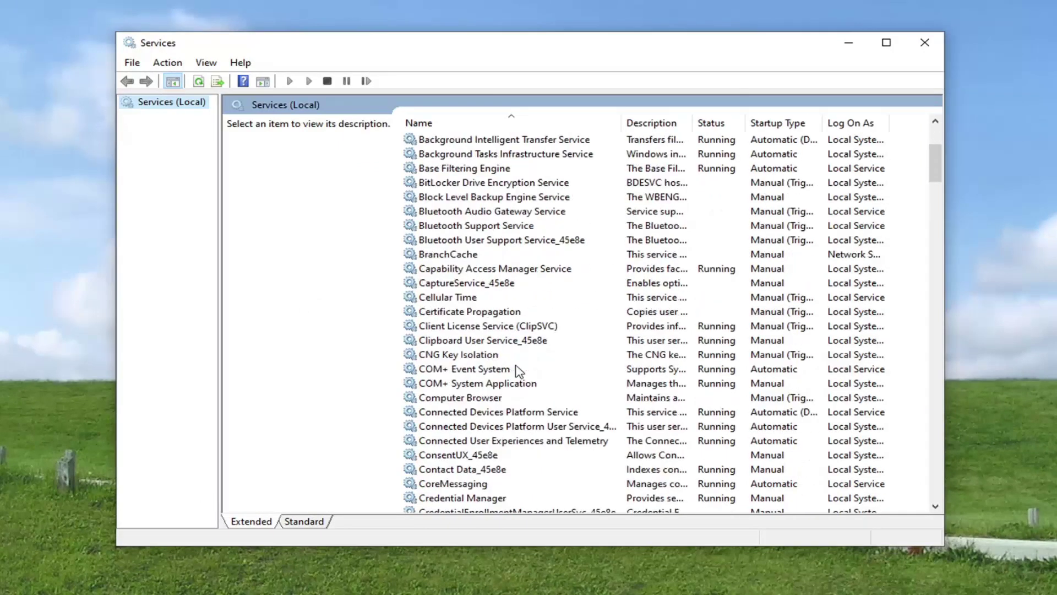
{"action": "scroll", "coordinate": [468, 449], "scroll_direction": "down", "scroll_amount": 1}
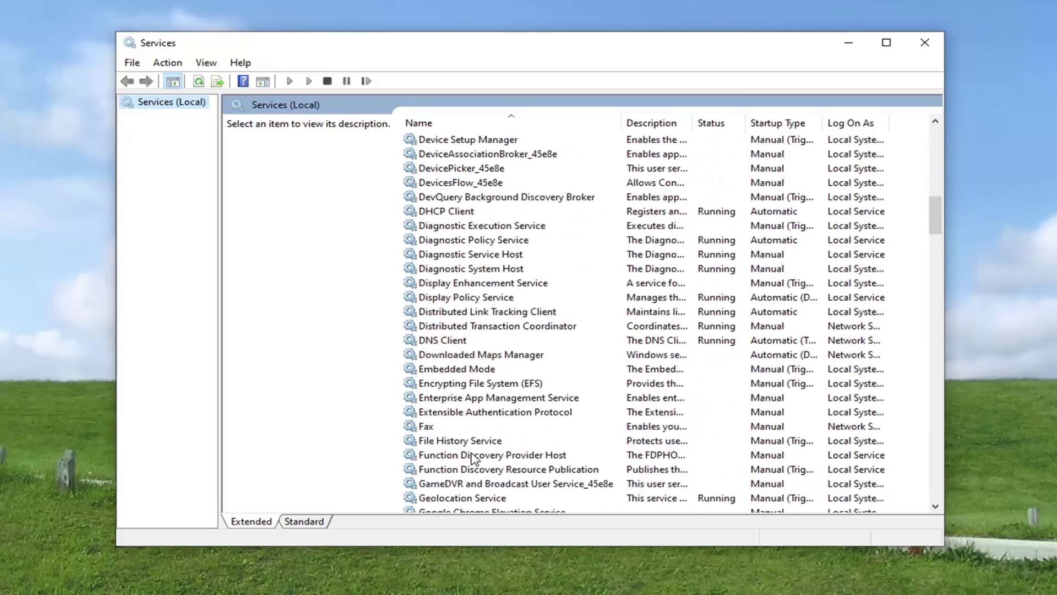
{"action": "left_click", "coordinate": [452, 456]}
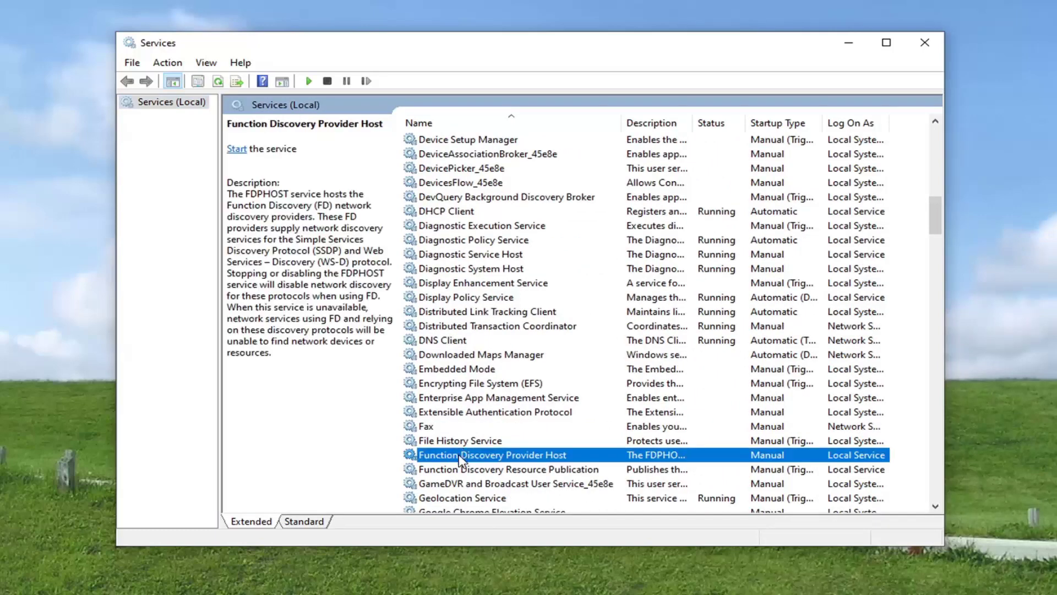
{"action": "left_click", "coordinate": [462, 472]}
- Set Function Discovery Resource Publication to Automatic startup, start it, and apply
{"action": "double_click", "coordinate": [472, 472]}
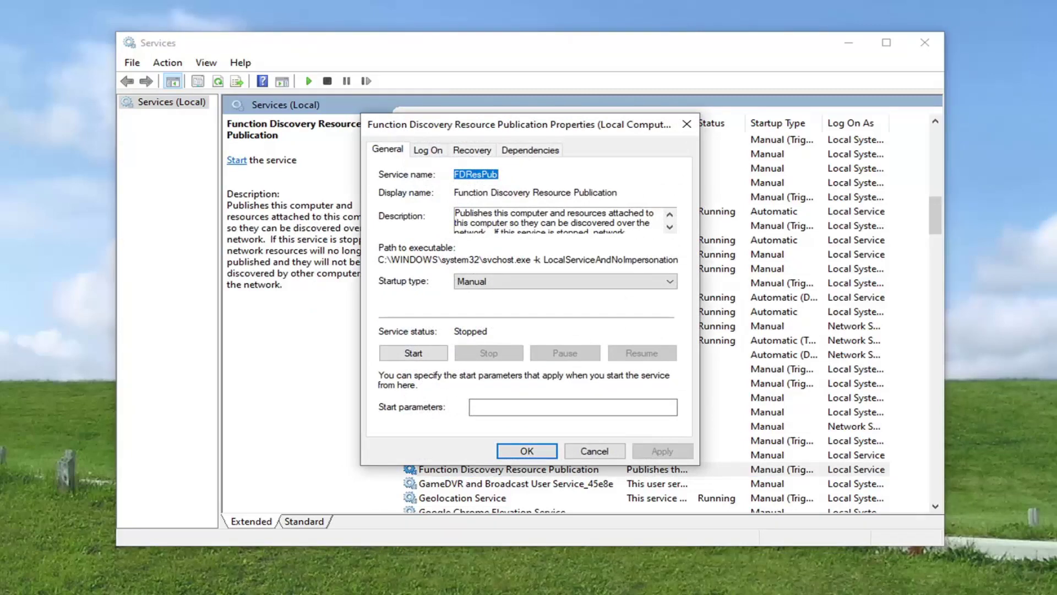
{"action": "left_click", "coordinate": [503, 283]}
{"action": "left_click", "coordinate": [476, 307]}
{"action": "left_click", "coordinate": [432, 350]}
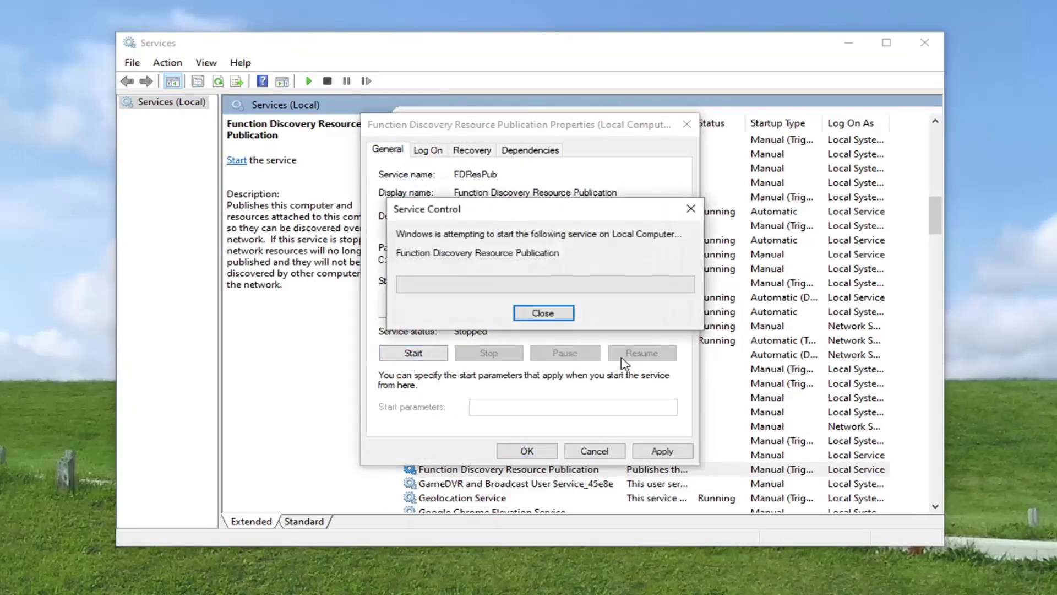
{"action": "left_click", "coordinate": [666, 451]}
{"action": "left_click", "coordinate": [538, 453]}
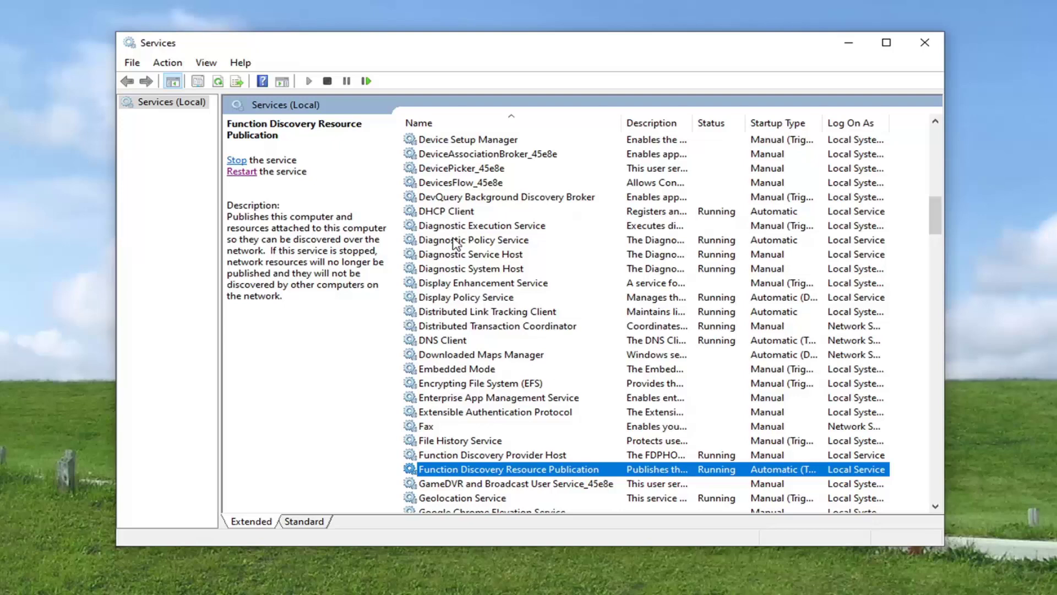
- Check DNS Client properties without changes, then locate SSDP Discovery in the list
{"action": "double_click", "coordinate": [435, 339]}
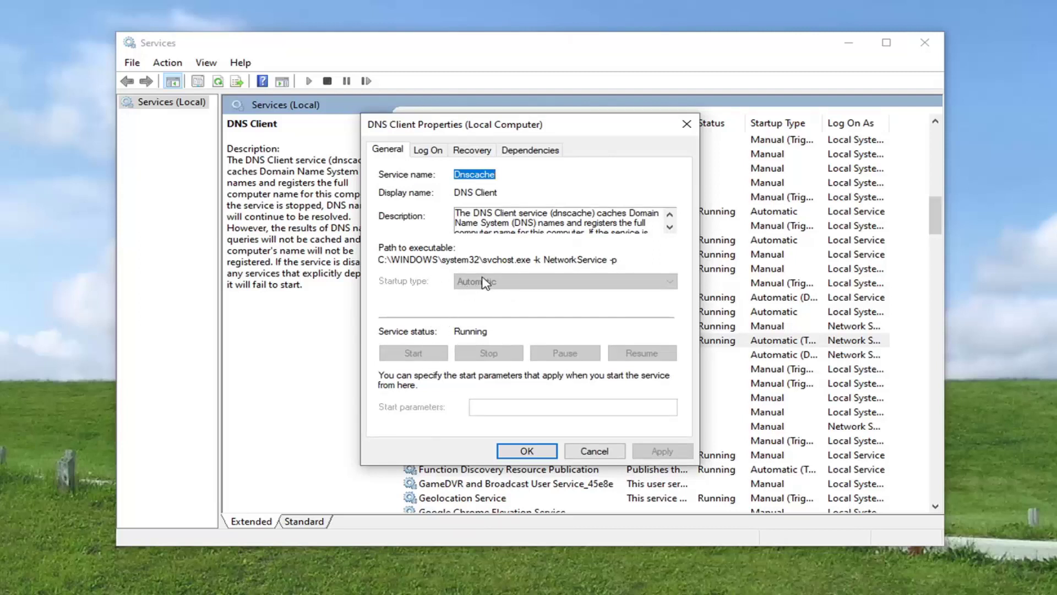
{"action": "left_click", "coordinate": [537, 450]}
{"action": "scroll", "coordinate": [545, 415], "scroll_direction": "down", "scroll_amount": 20}
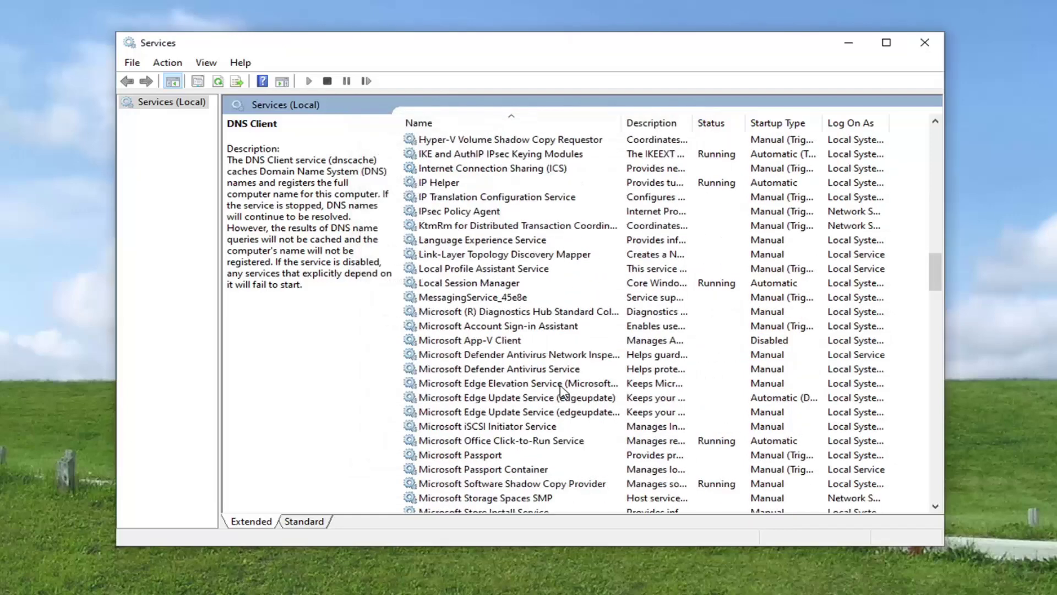
{"action": "scroll", "coordinate": [564, 384], "scroll_direction": "down", "scroll_amount": 4}
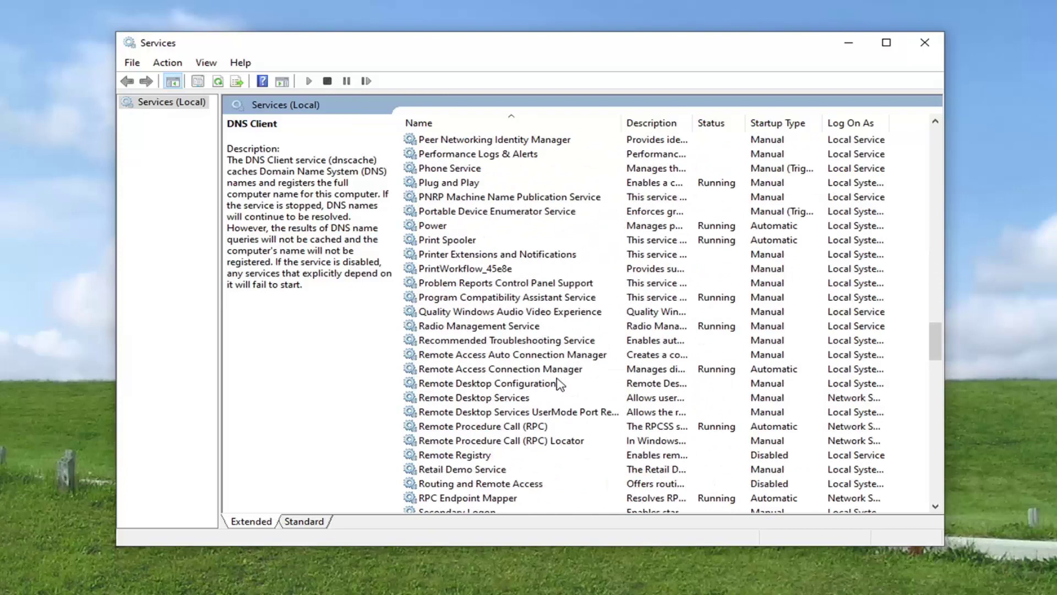
{"action": "scroll", "coordinate": [556, 380], "scroll_direction": "down", "scroll_amount": 6}
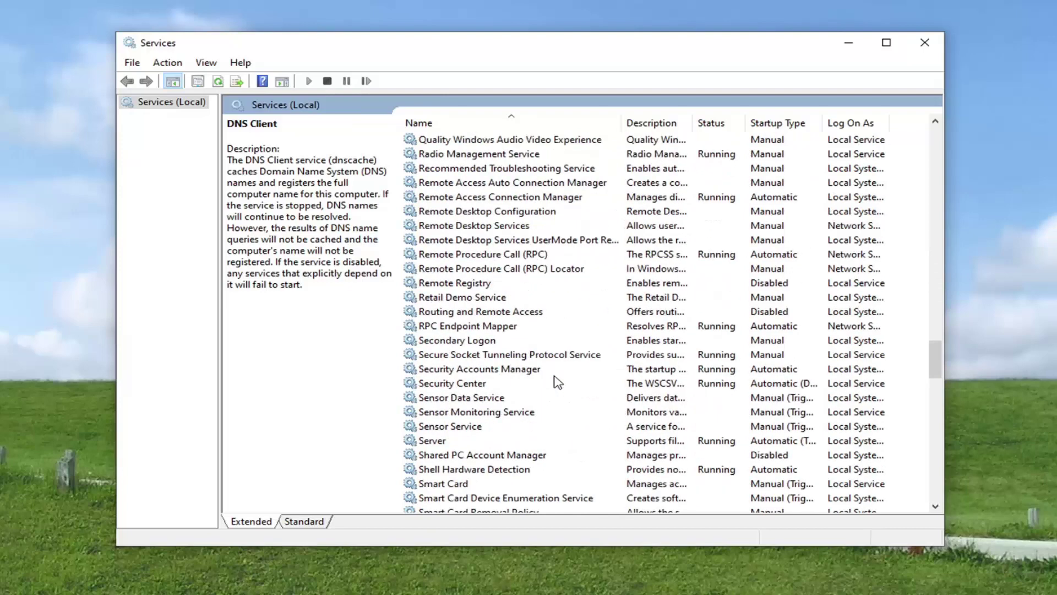
{"action": "left_click", "coordinate": [453, 498]}
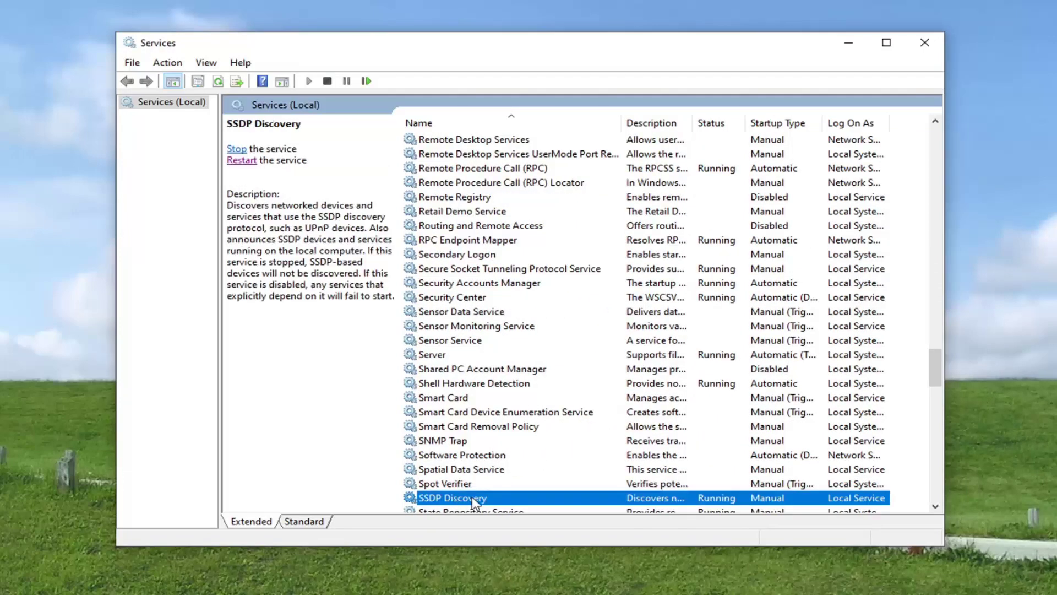
- Set SSDP Discovery's startup type to Automatic and apply it
{"action": "scroll", "coordinate": [442, 445], "scroll_direction": "down", "scroll_amount": 2}
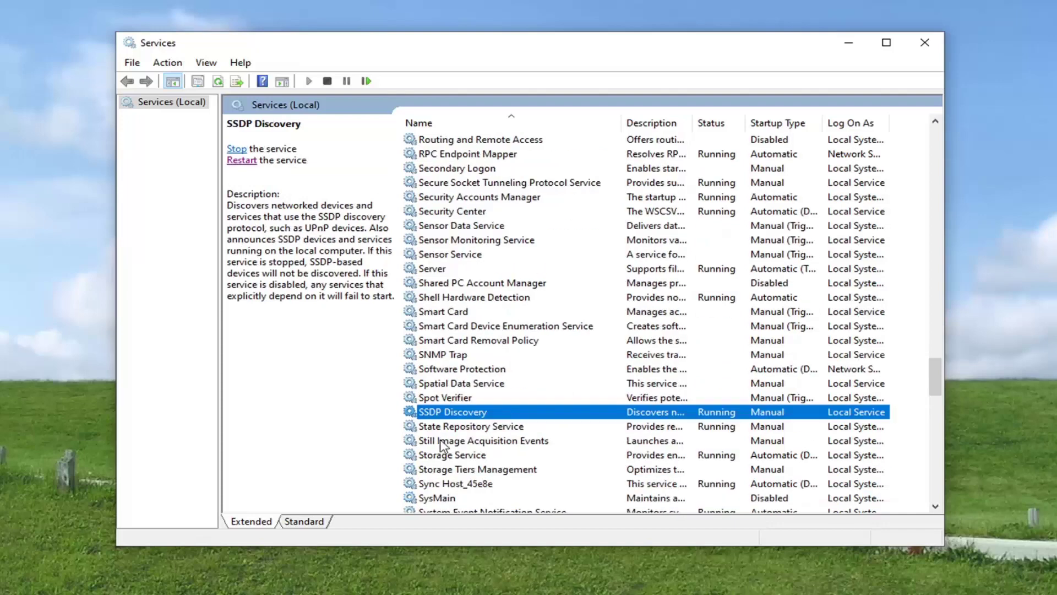
{"action": "double_click", "coordinate": [457, 414]}
{"action": "left_click", "coordinate": [493, 281]}
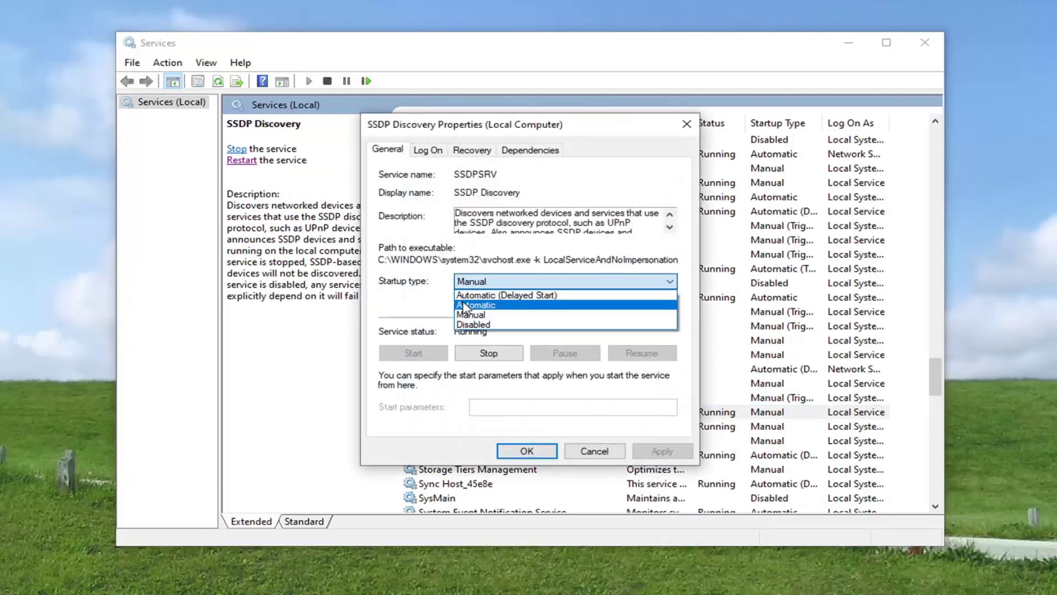
{"action": "left_click", "coordinate": [464, 306]}
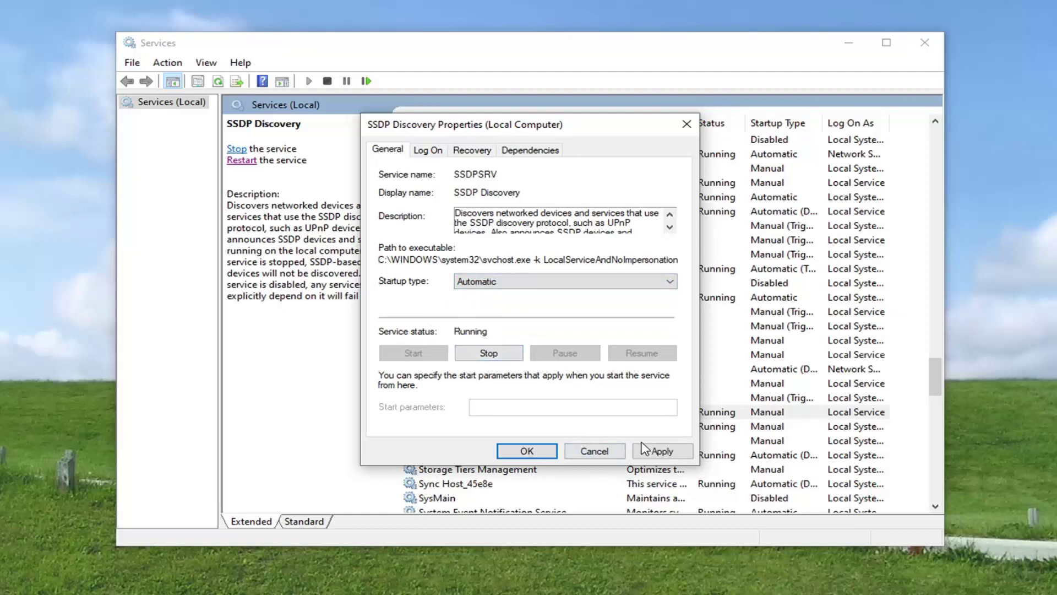
{"action": "left_click", "coordinate": [662, 451]}
{"action": "left_click", "coordinate": [527, 450]}
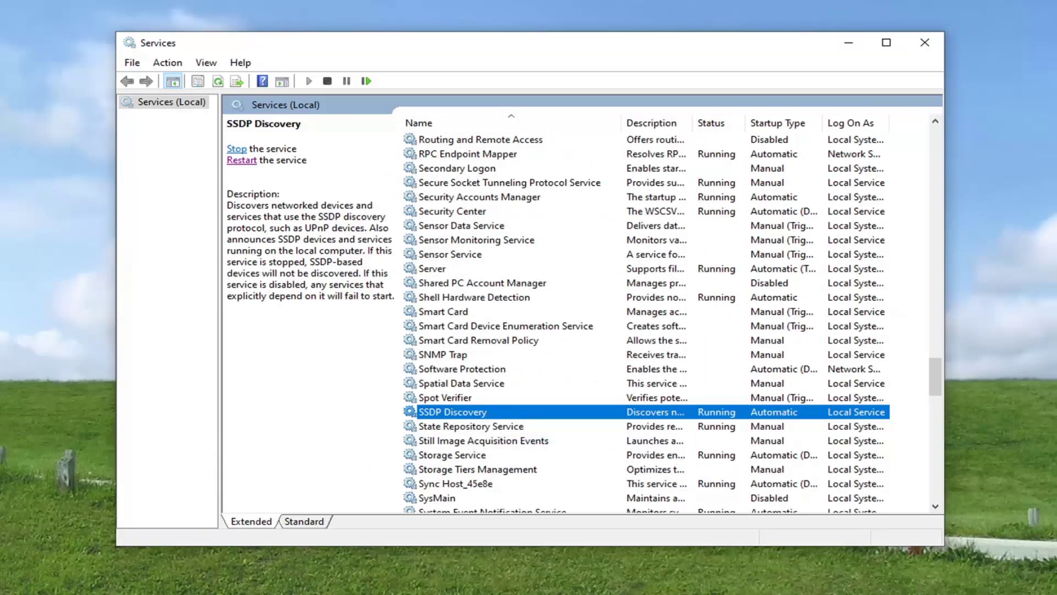
- Close Services and open Windows Defender Firewall via Start search
{"action": "left_click", "coordinate": [925, 43]}
{"action": "left_click", "coordinate": [8, 589]}
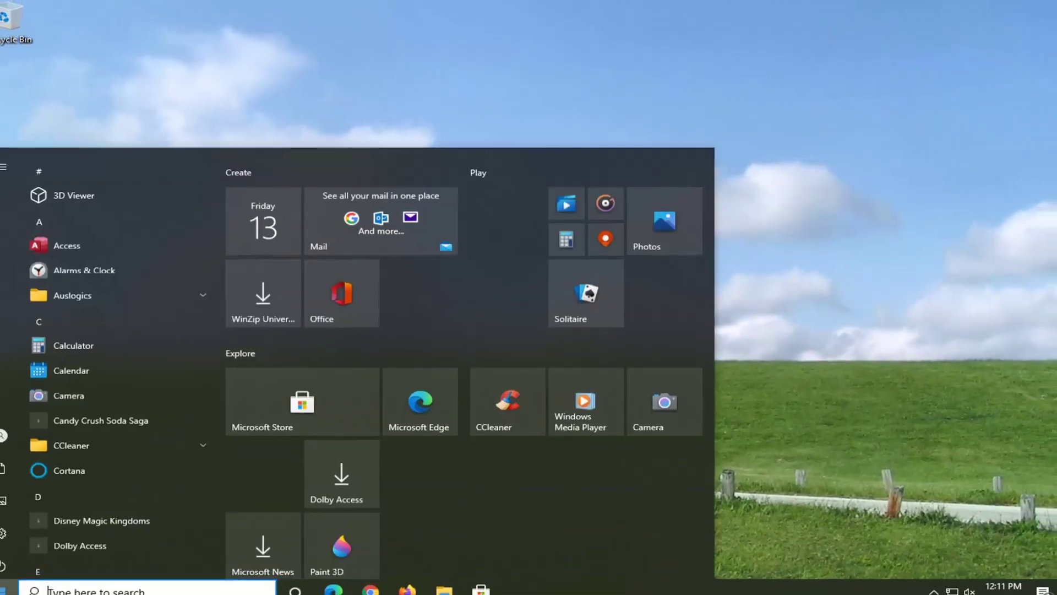
{"action": "type", "text": "windows "}
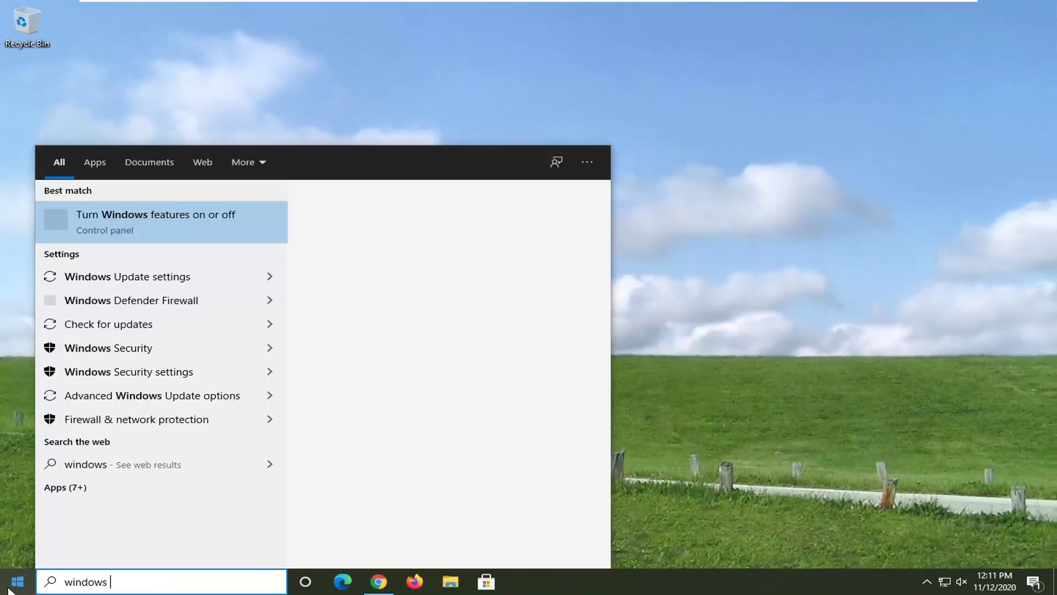
{"action": "type", "text": "de"}
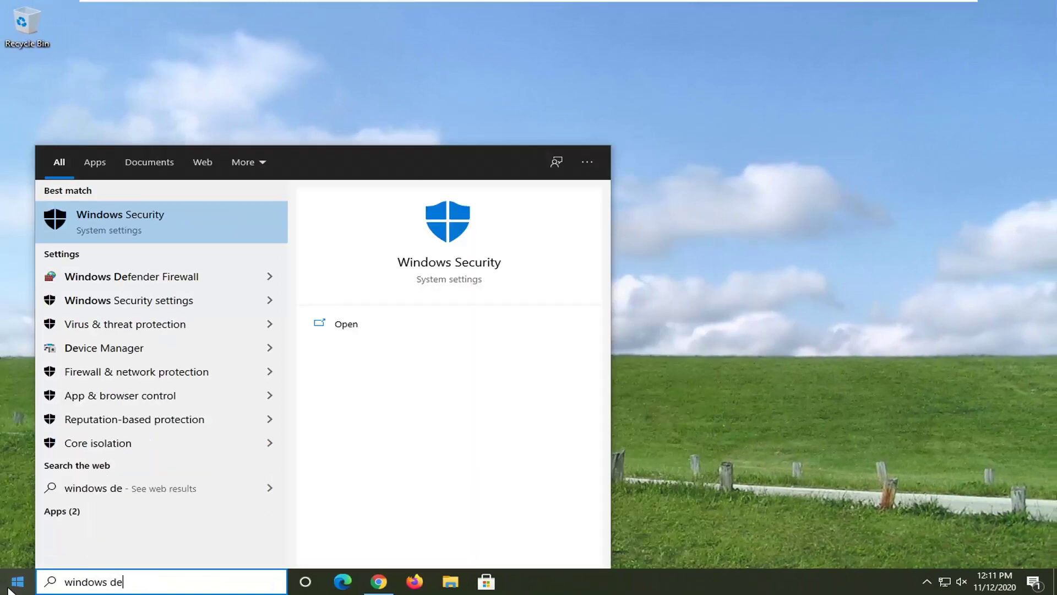
{"action": "type", "text": "fender firewall"}
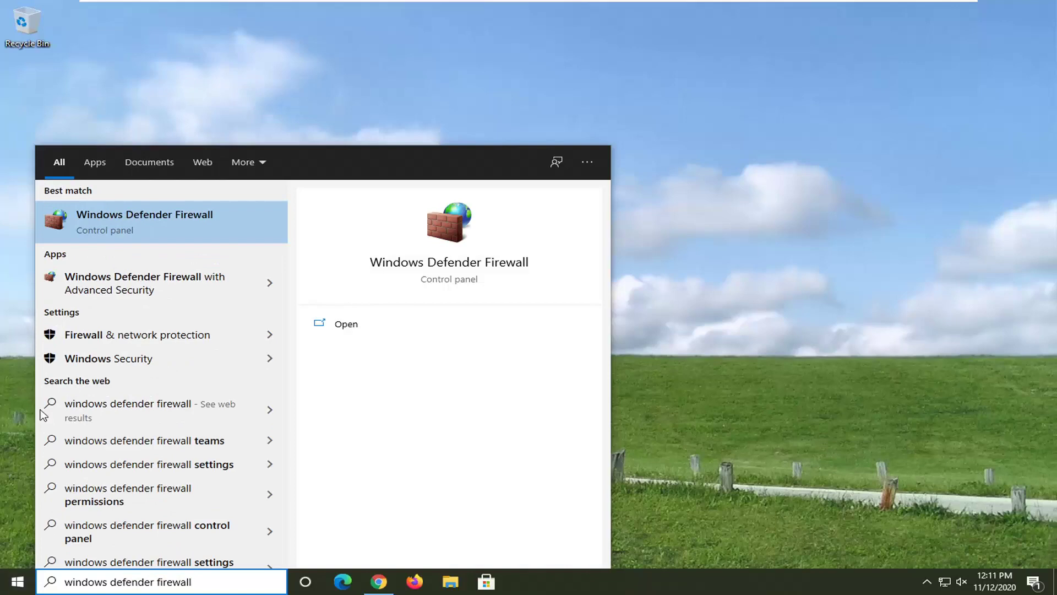
{"action": "left_click", "coordinate": [118, 226]}
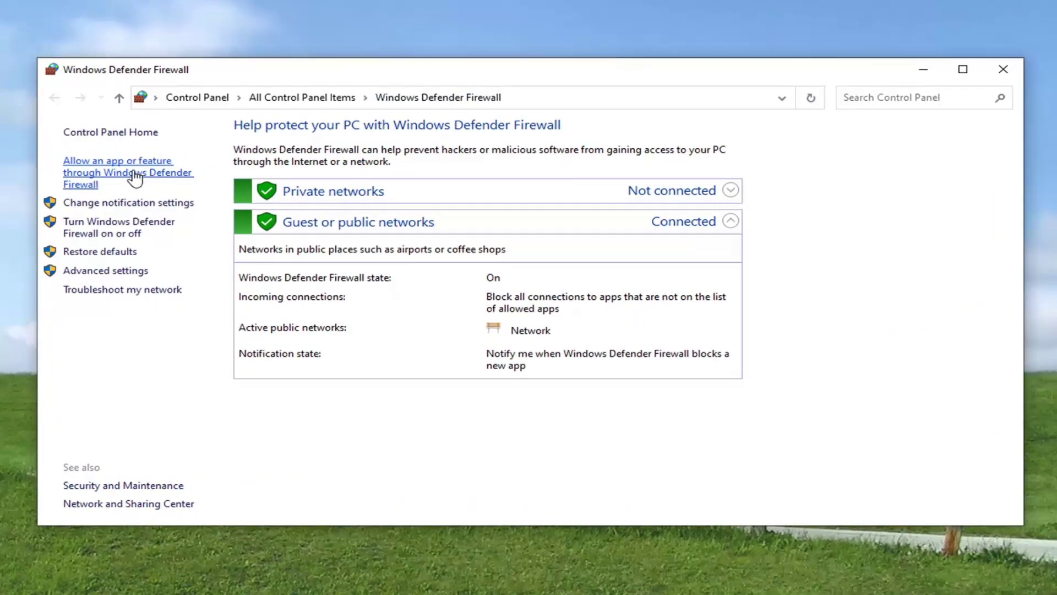
- Allow Network Discovery through the firewall on Private networks and confirm the allowed apps
{"action": "left_click", "coordinate": [155, 176]}
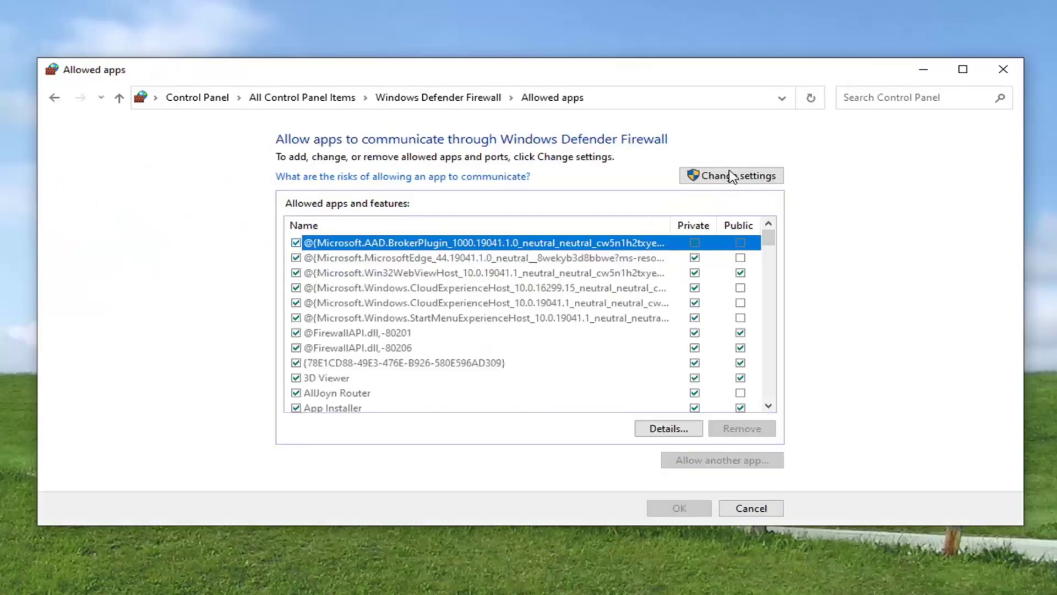
{"action": "left_click", "coordinate": [735, 179]}
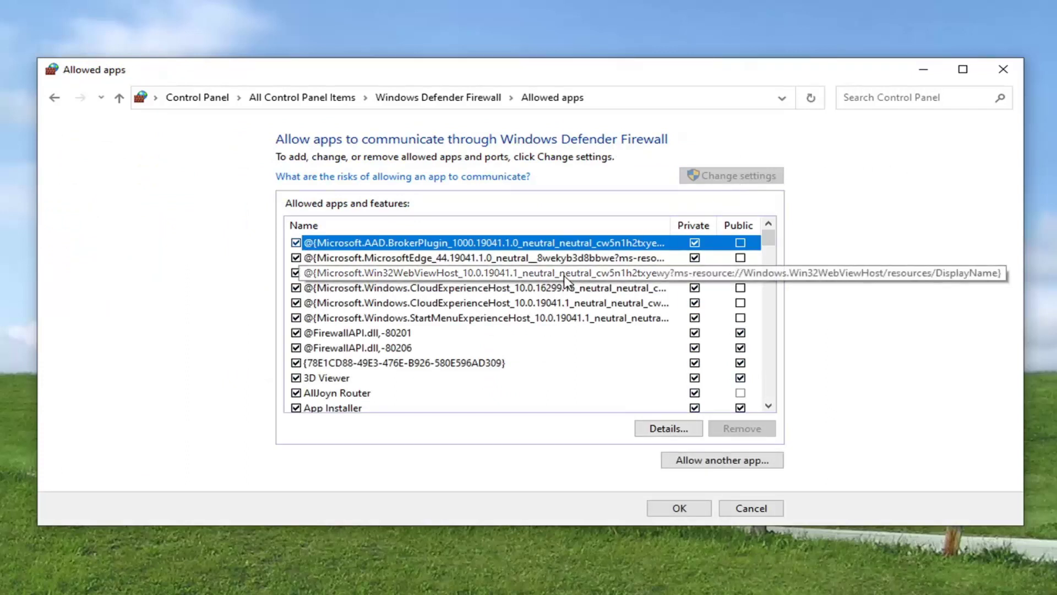
{"action": "scroll", "coordinate": [457, 320], "scroll_direction": "down", "scroll_amount": 20}
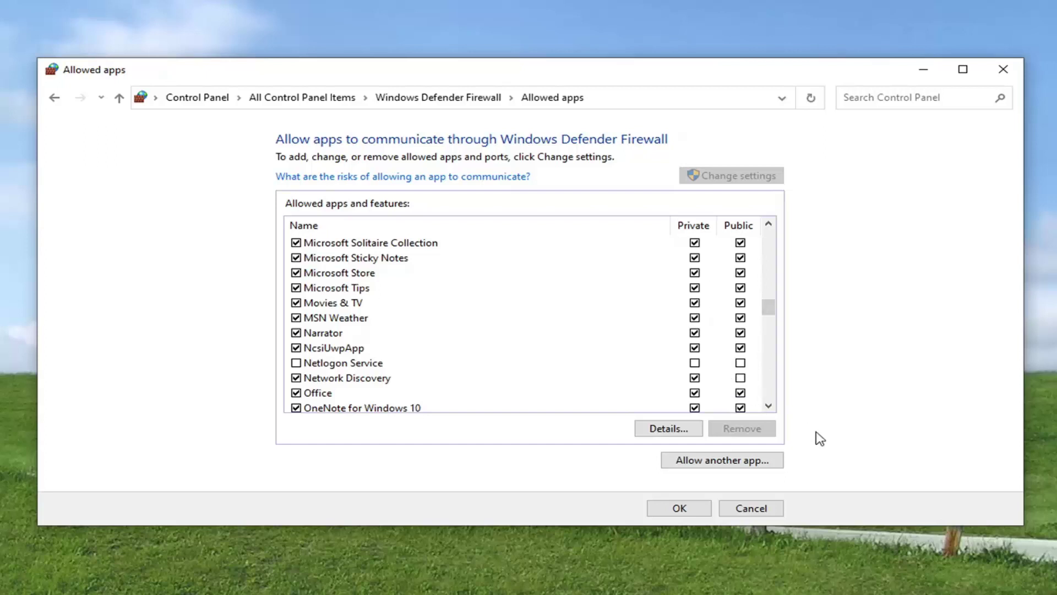
{"action": "left_click", "coordinate": [677, 509]}
- Go from the firewall overview through Control Panel's category view to Network and Sharing Center
{"action": "left_click", "coordinate": [678, 508]}
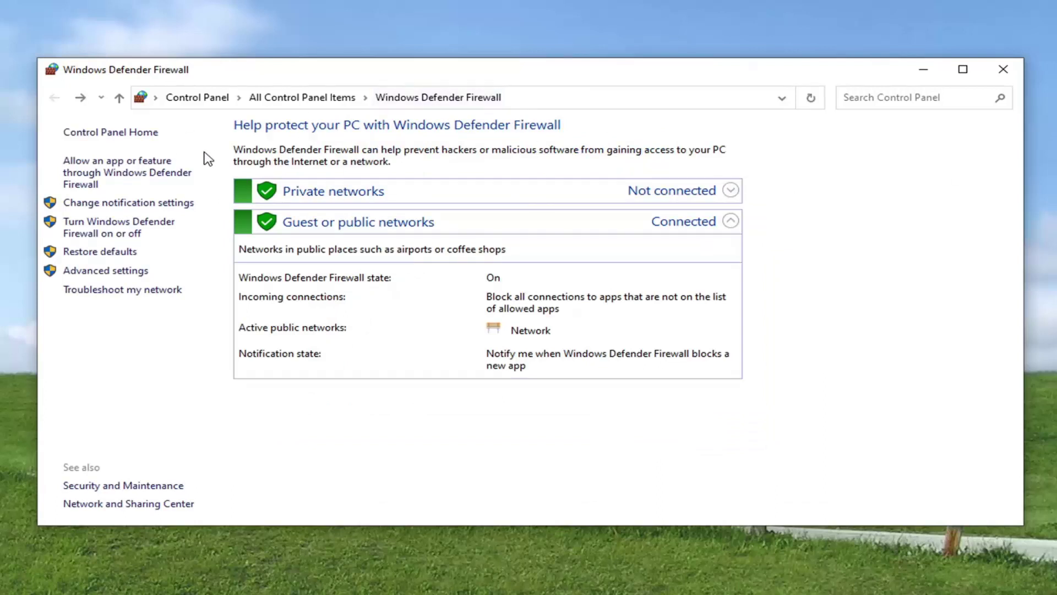
{"action": "left_click", "coordinate": [207, 105]}
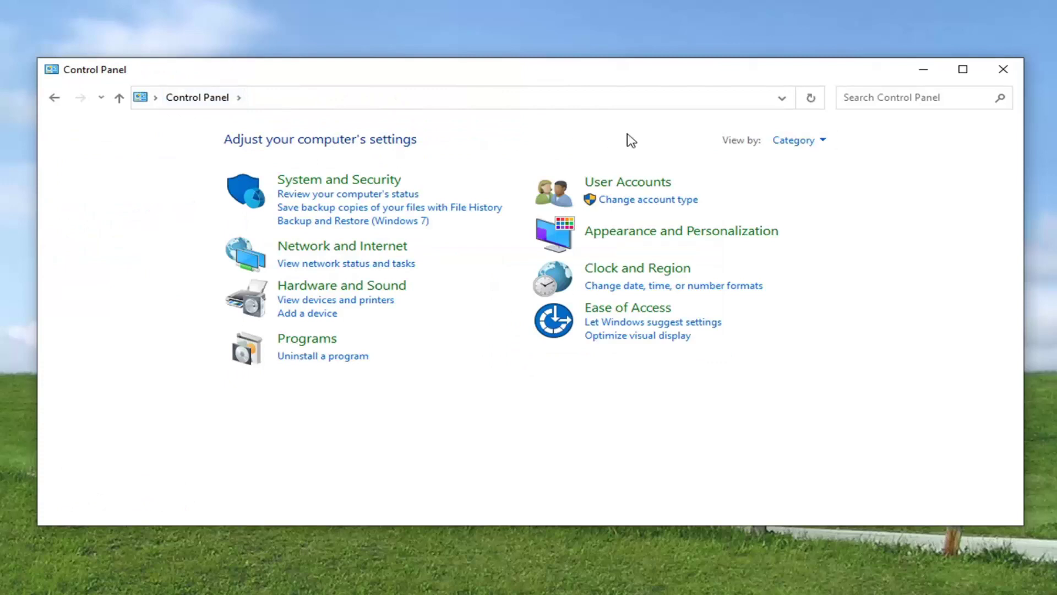
{"action": "left_click", "coordinate": [778, 141]}
{"action": "left_click", "coordinate": [789, 159]}
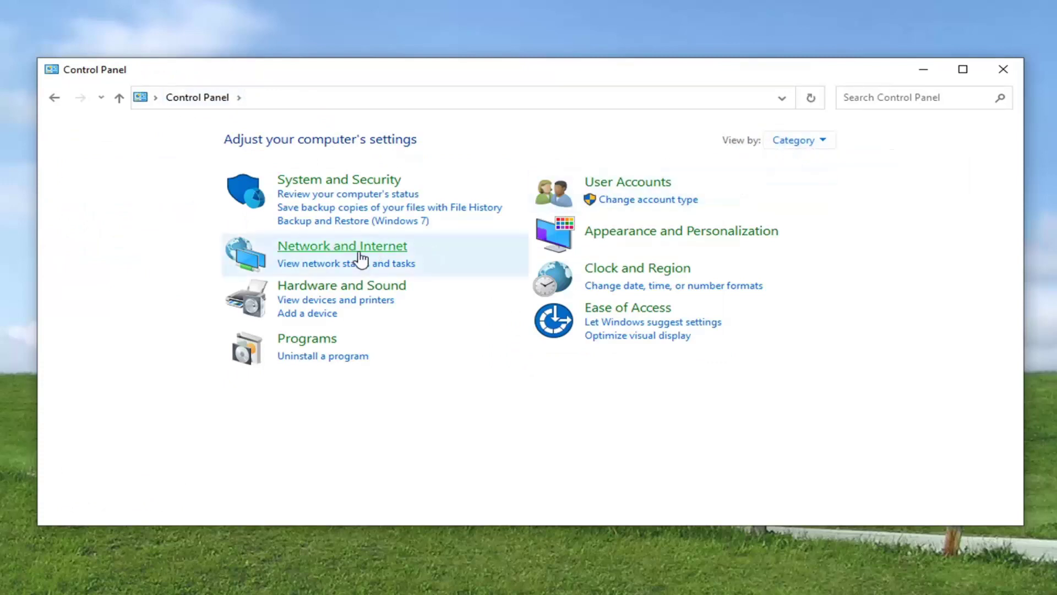
{"action": "left_click", "coordinate": [788, 141]}
{"action": "left_click", "coordinate": [799, 163]}
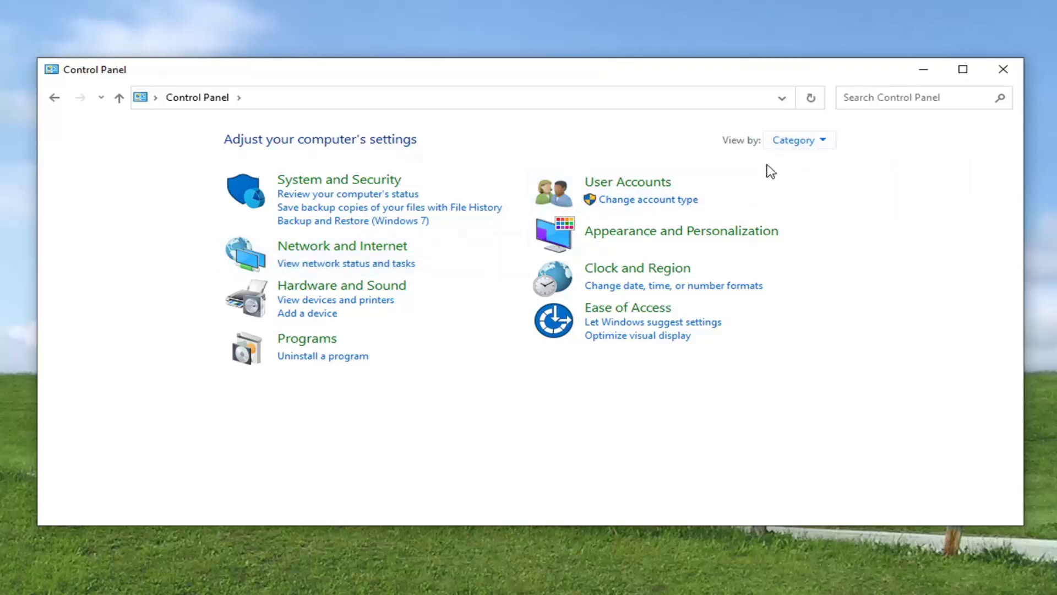
{"action": "left_click", "coordinate": [340, 252]}
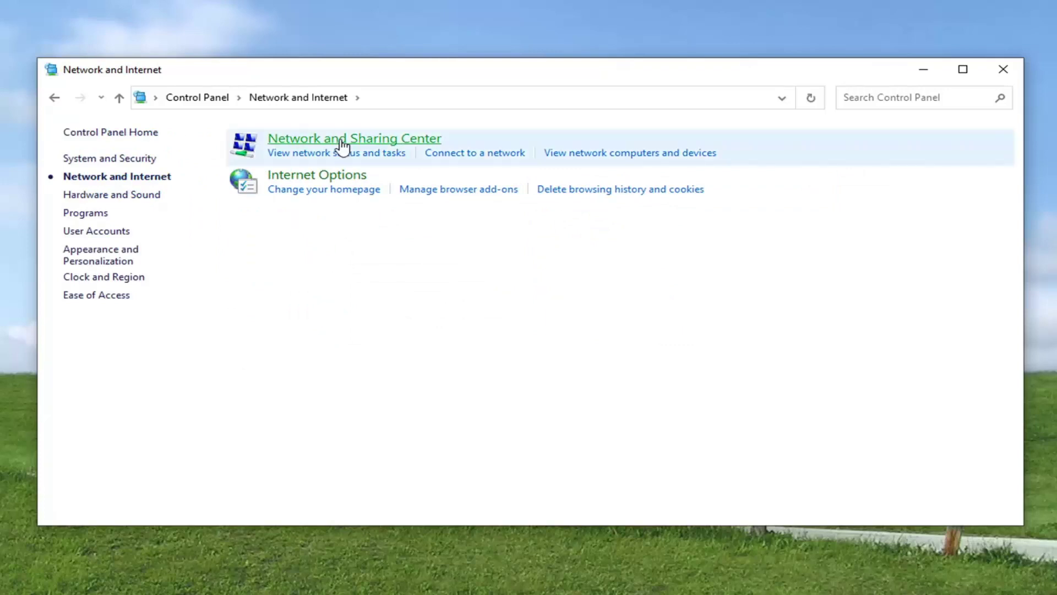
{"action": "left_click", "coordinate": [382, 141]}
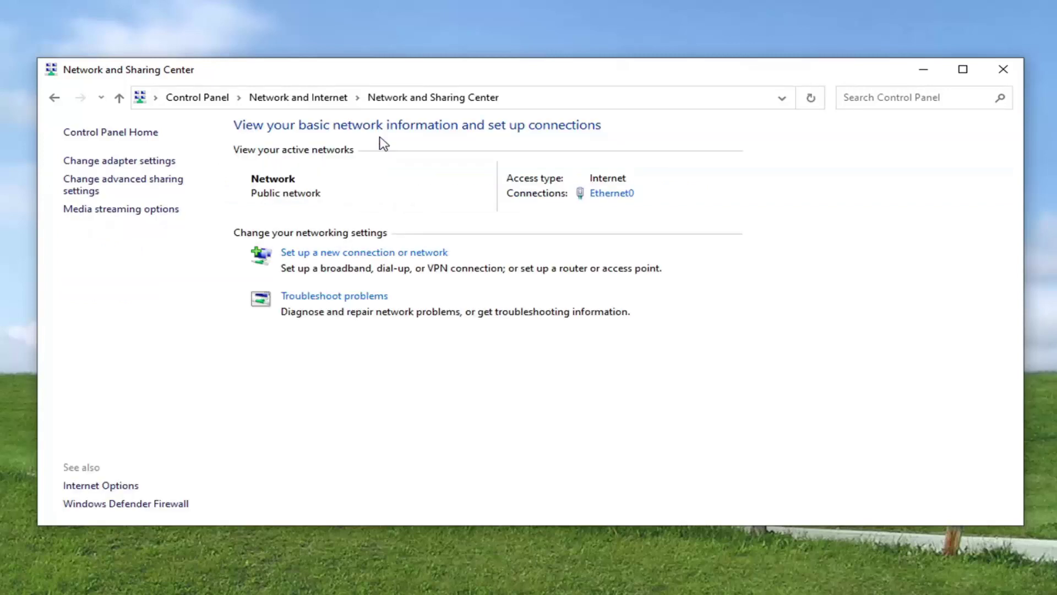
- Turn on file and printer sharing for the Private profile and save the changes
{"action": "left_click", "coordinate": [92, 191]}
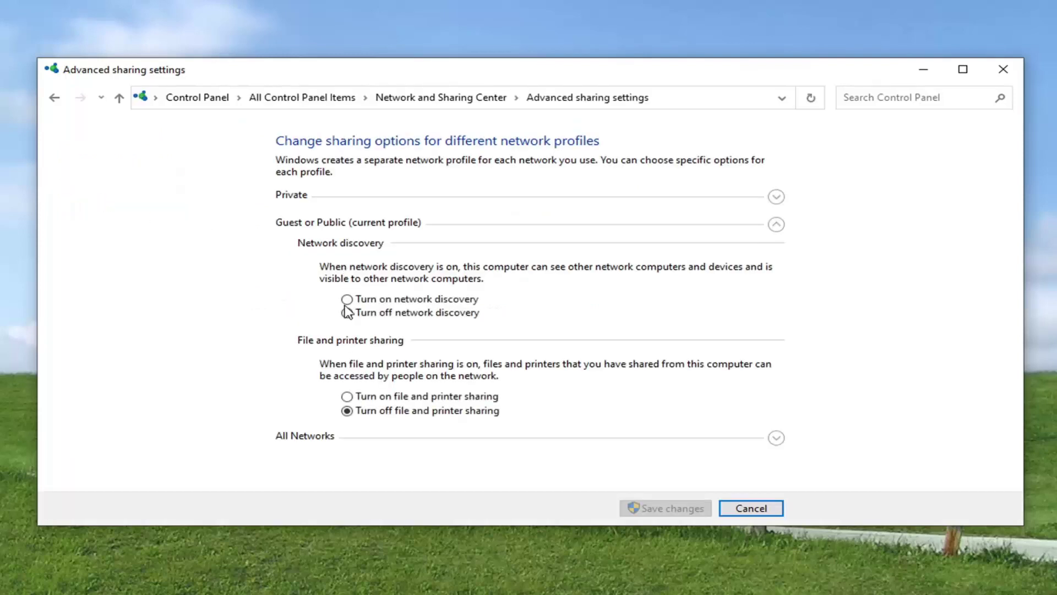
{"action": "left_click", "coordinate": [300, 202]}
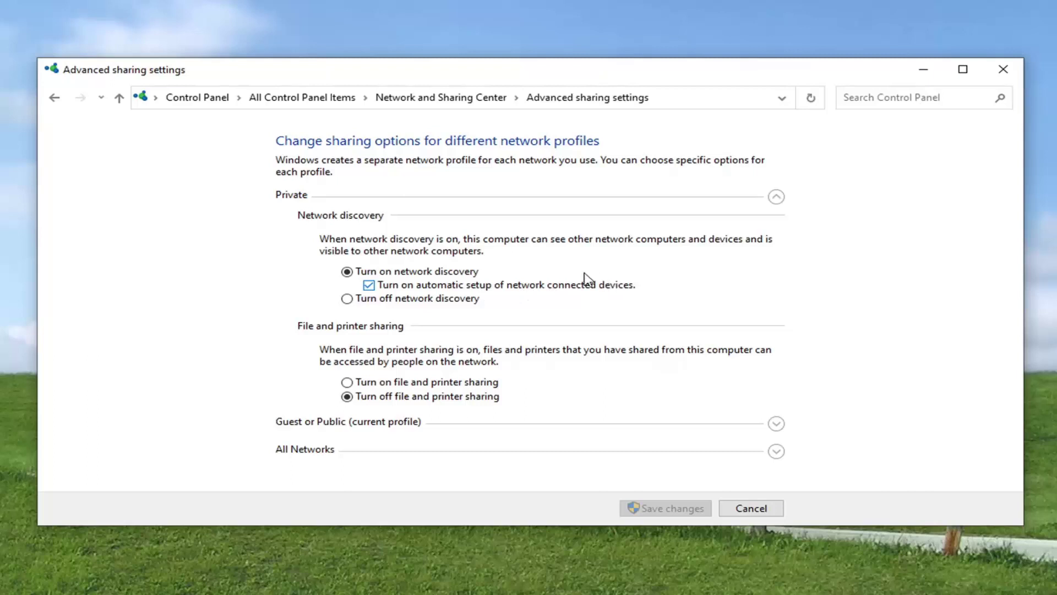
{"action": "left_click", "coordinate": [358, 383]}
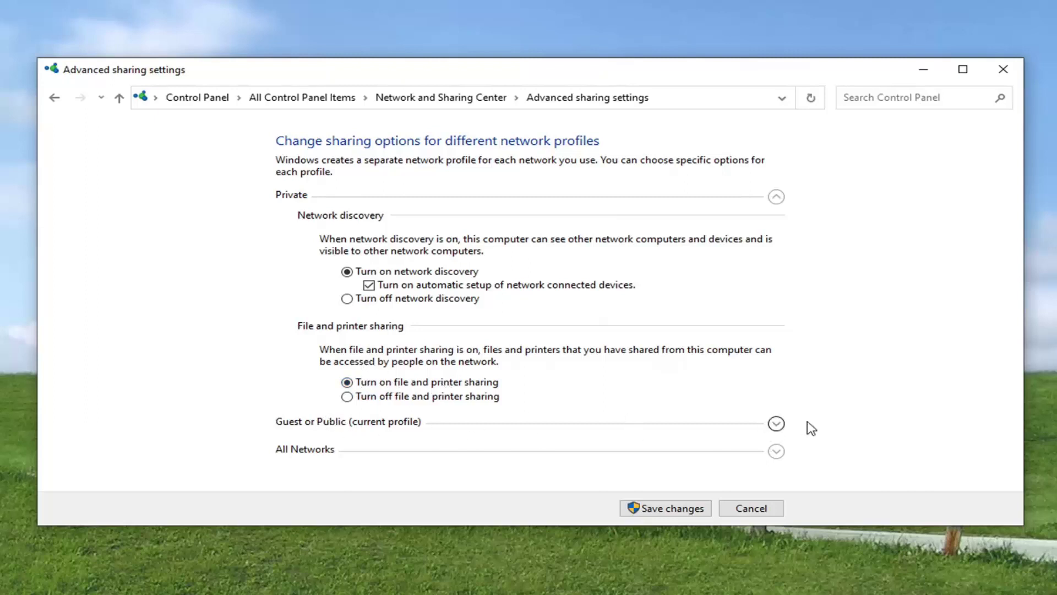
{"action": "left_click", "coordinate": [784, 426]}
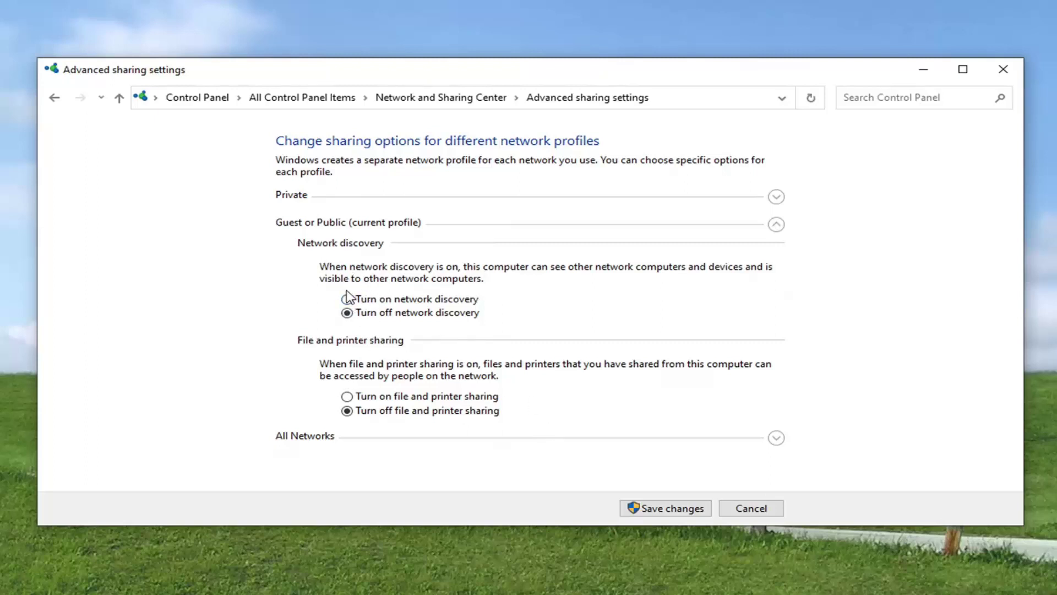
{"action": "left_click", "coordinate": [647, 504]}
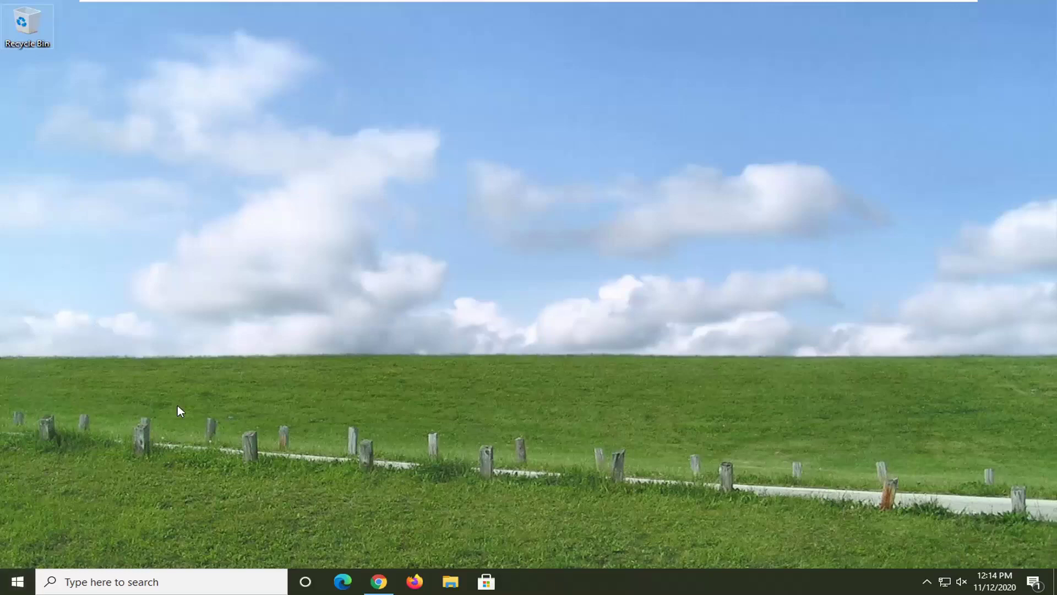
- Open the Network reset page from the Start menu search
{"action": "left_click", "coordinate": [12, 586]}
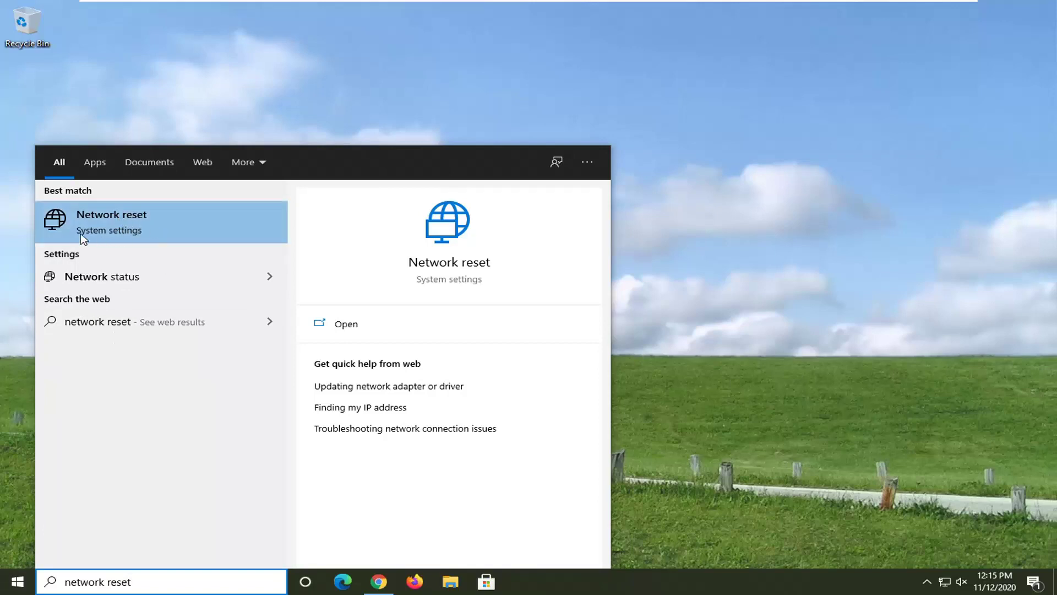
{"action": "left_click", "coordinate": [132, 236]}
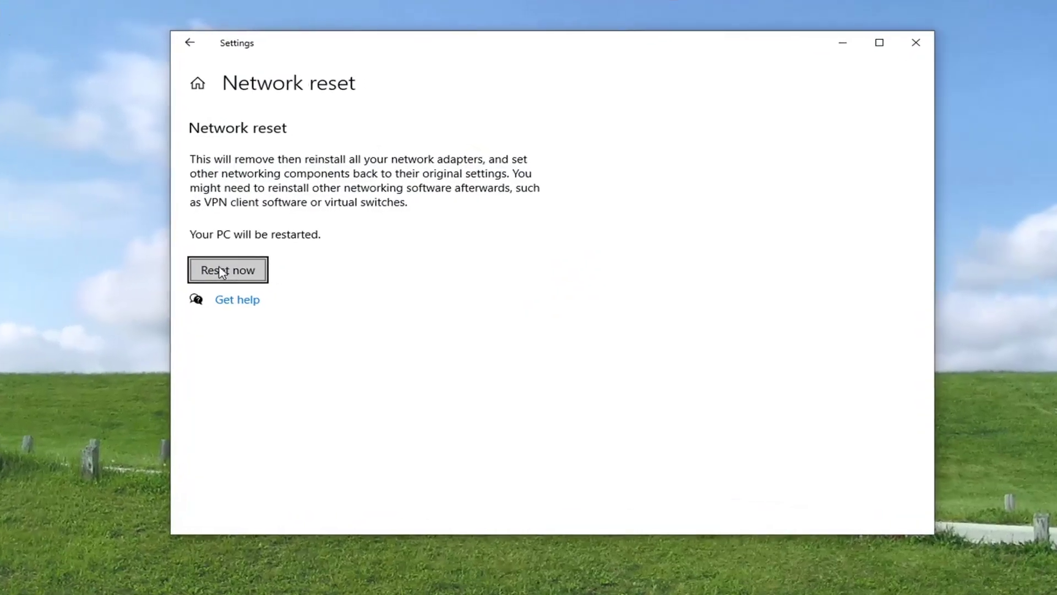
- Reset network settings now, confirm it, and dismiss the 5-minute sign-out notice
{"action": "left_click", "coordinate": [222, 272]}
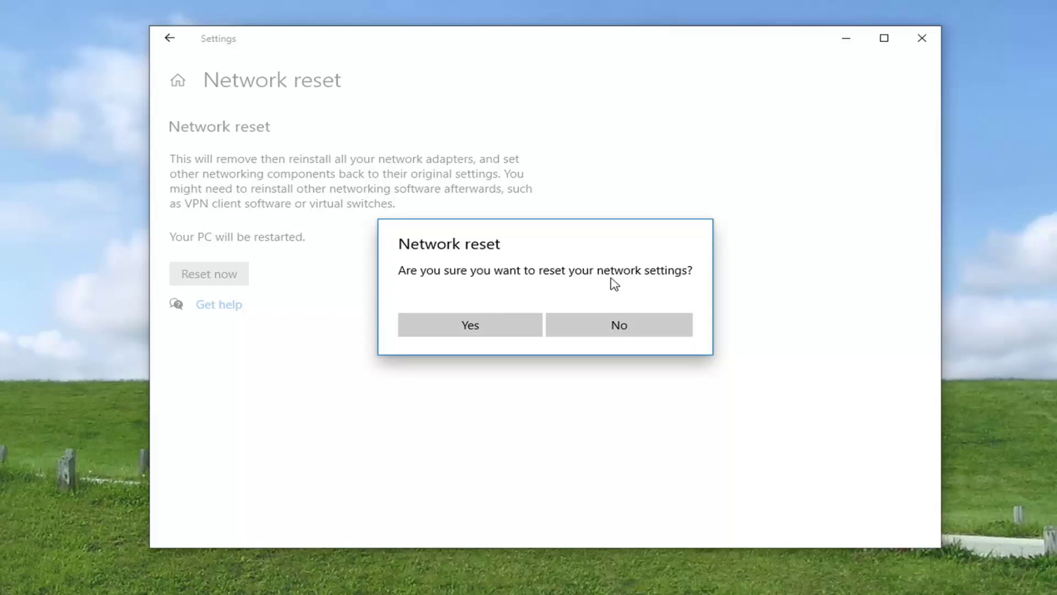
{"action": "left_click", "coordinate": [491, 326]}
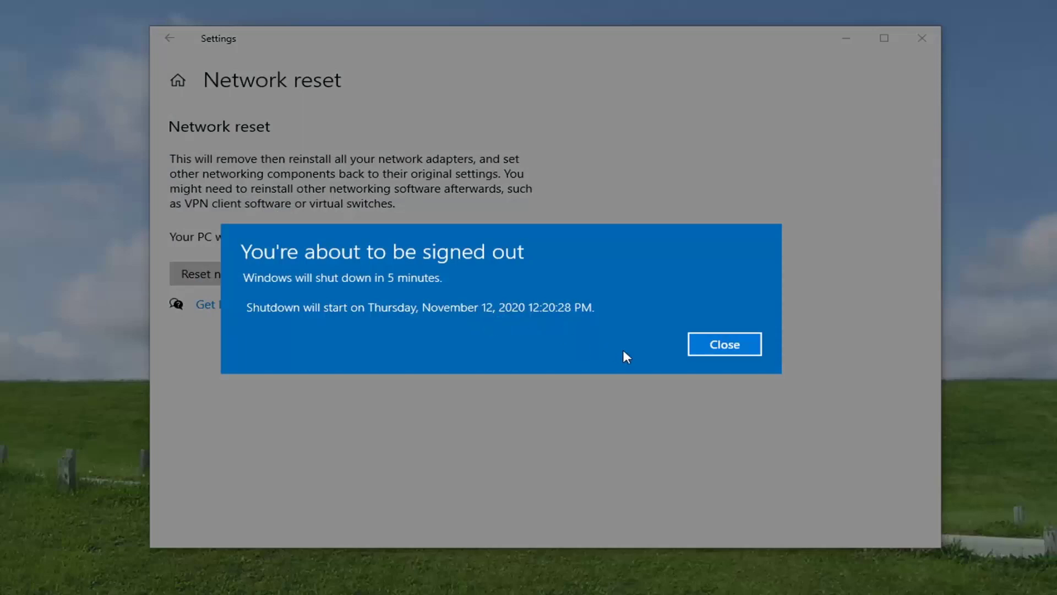
{"action": "left_click", "coordinate": [743, 348]}
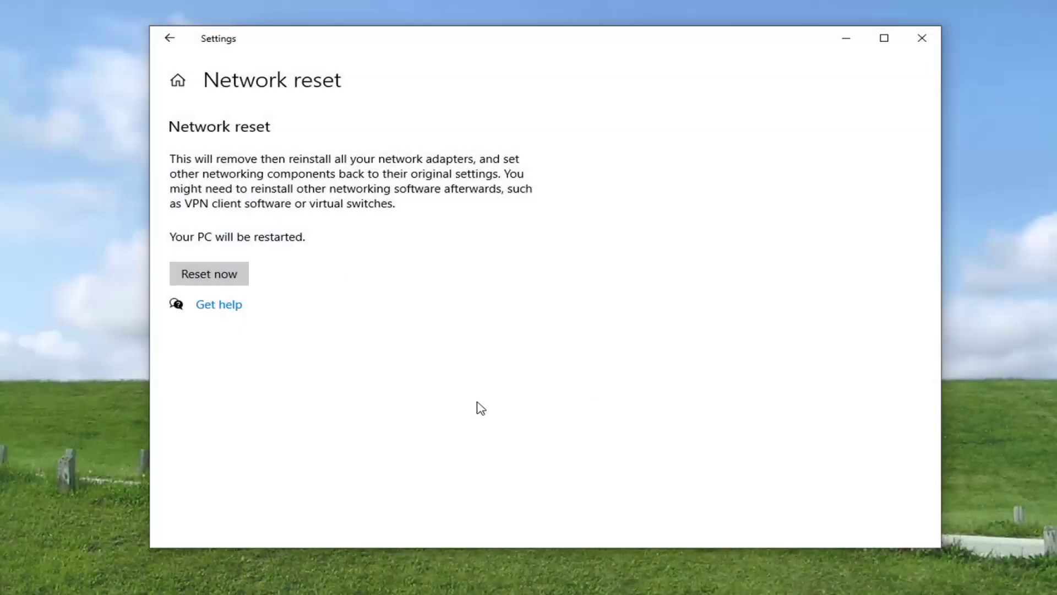
- Close the Settings window and the Chrome window
{"action": "left_click", "coordinate": [922, 38]}
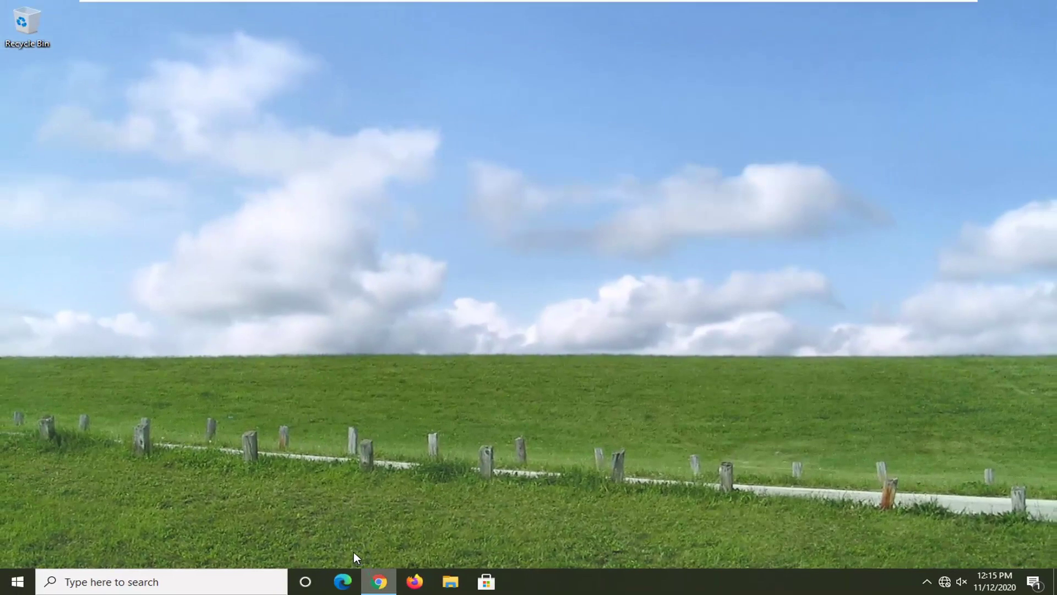
{"action": "right_click", "coordinate": [379, 582]}
{"action": "left_click", "coordinate": [354, 552]}
- Restart the PC from the Start menu power options
{"action": "left_click", "coordinate": [14, 581]}
{"action": "mouse_move", "coordinate": [46, 508]}
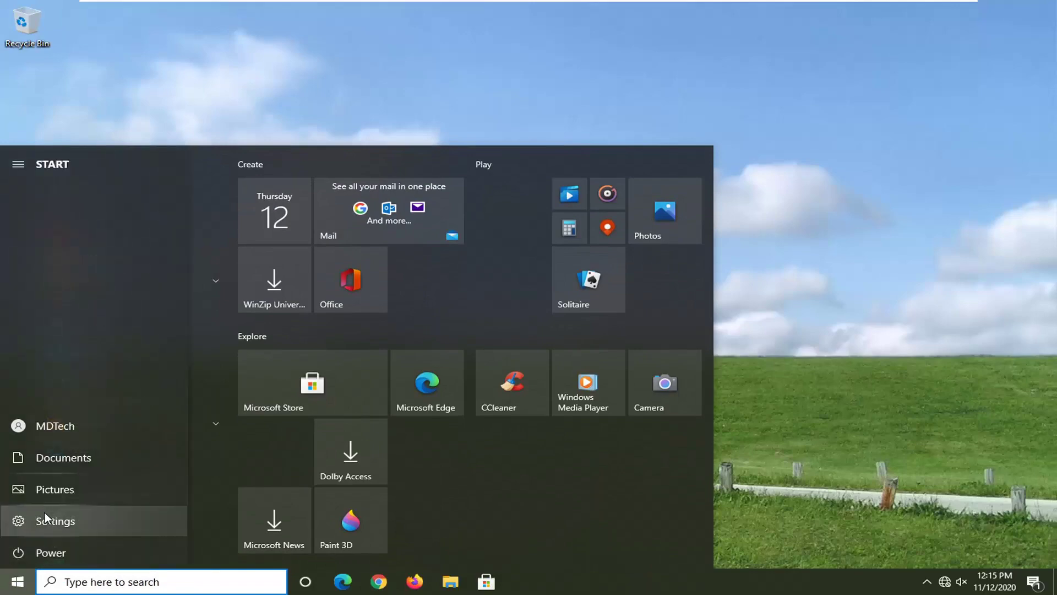
{"action": "left_click", "coordinate": [48, 552]}
{"action": "left_click", "coordinate": [48, 519]}
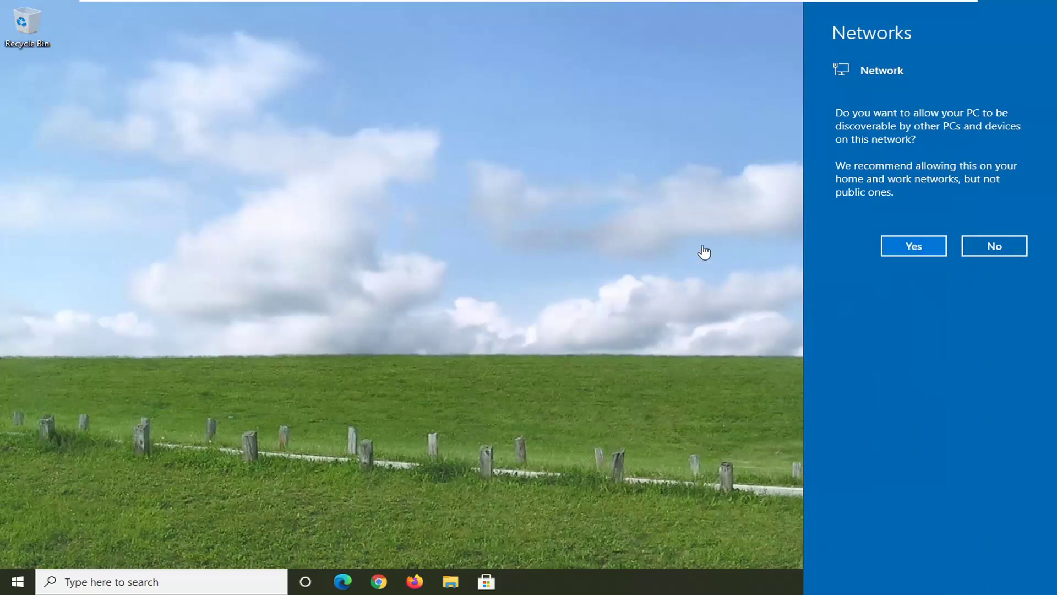
- Answer No to the Networks prompt so the PC is not discoverable on this network
{"action": "left_click", "coordinate": [972, 245]}
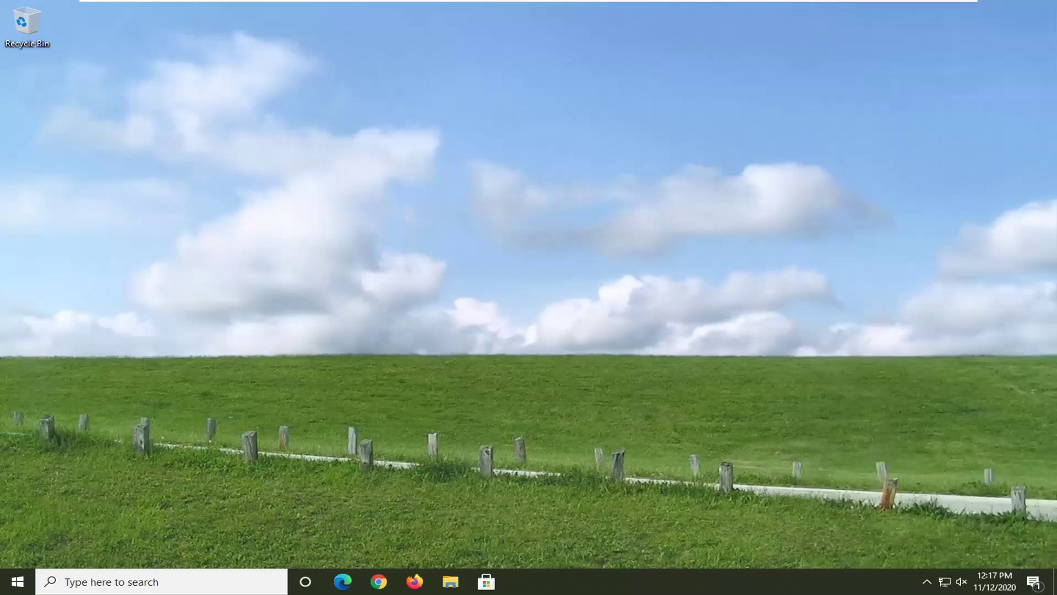